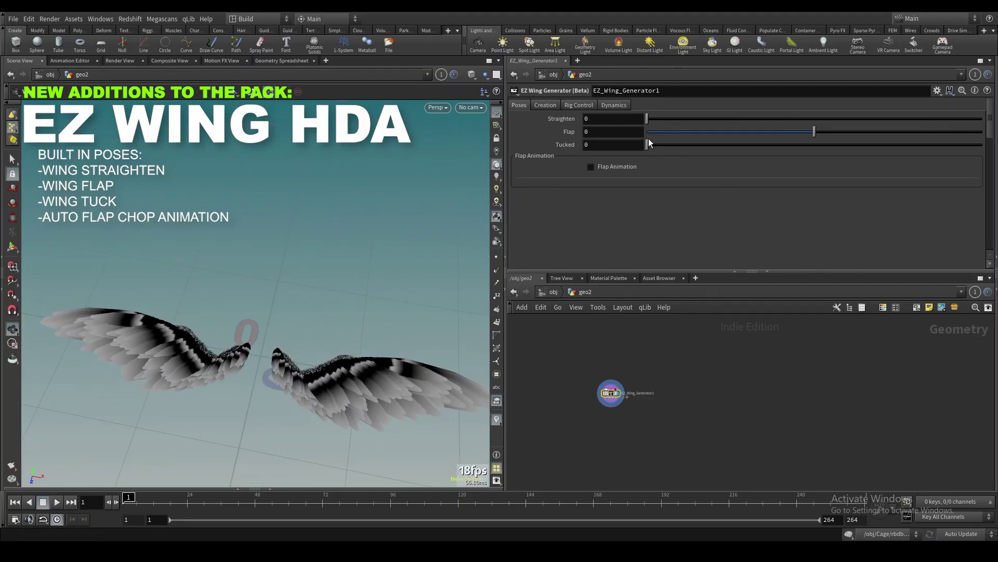
Step: Enable flap animation, set the flap speed, and rotate the Humerus joint to -8.24541
left_click(599, 169)
left_click_drag(676, 179, 668, 177)
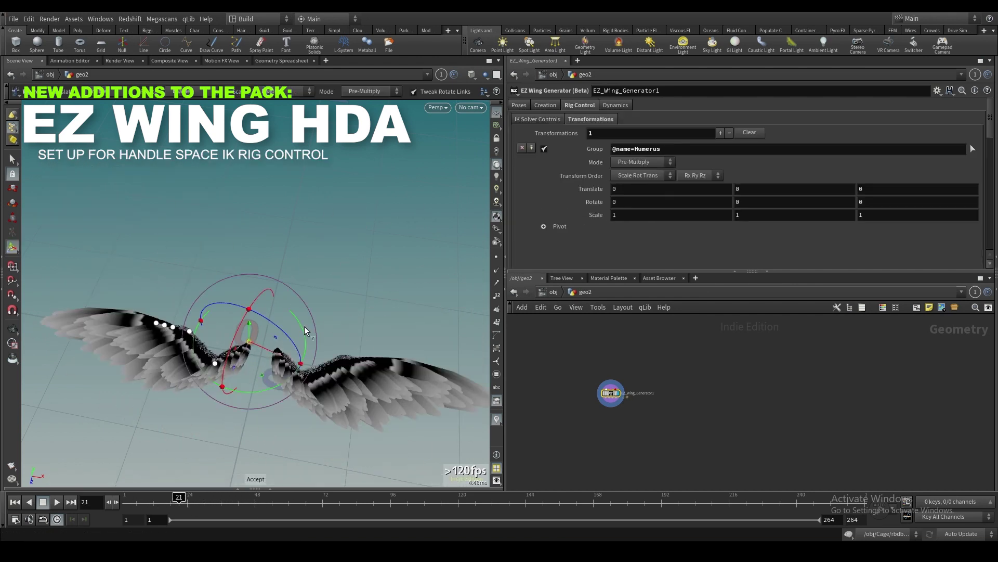
left_click_drag(305, 331, 218, 363)
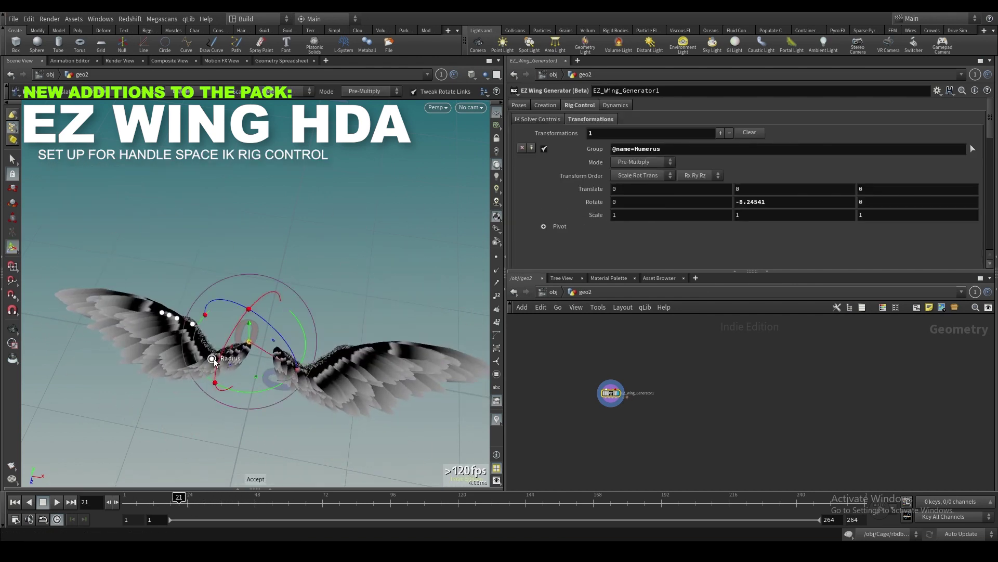
Step: Re-pose the wing by rotating the Radius joint to -4.94239, then select the MetaCarpus joint
left_click(232, 362)
left_click_drag(269, 358, 244, 333)
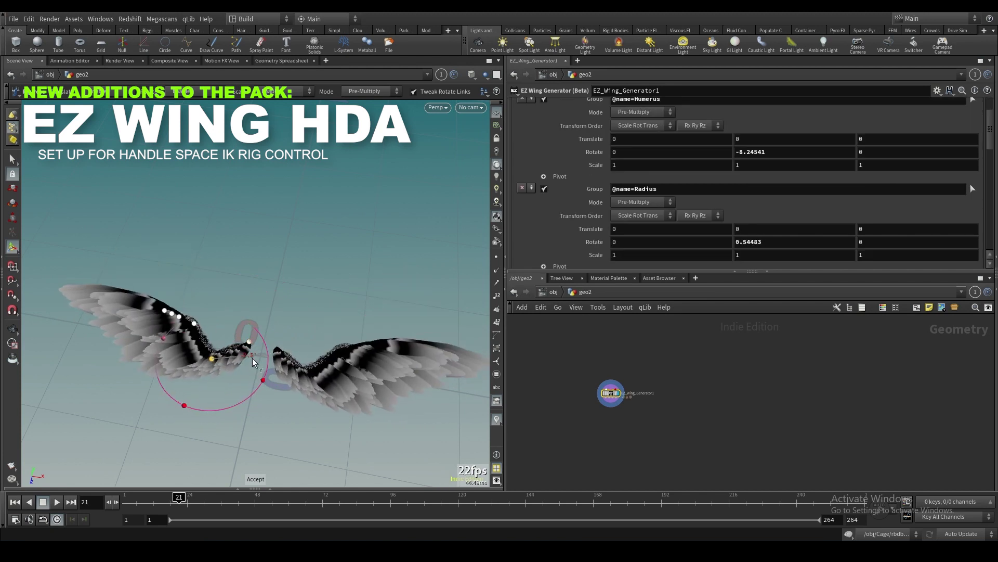
left_click(245, 332)
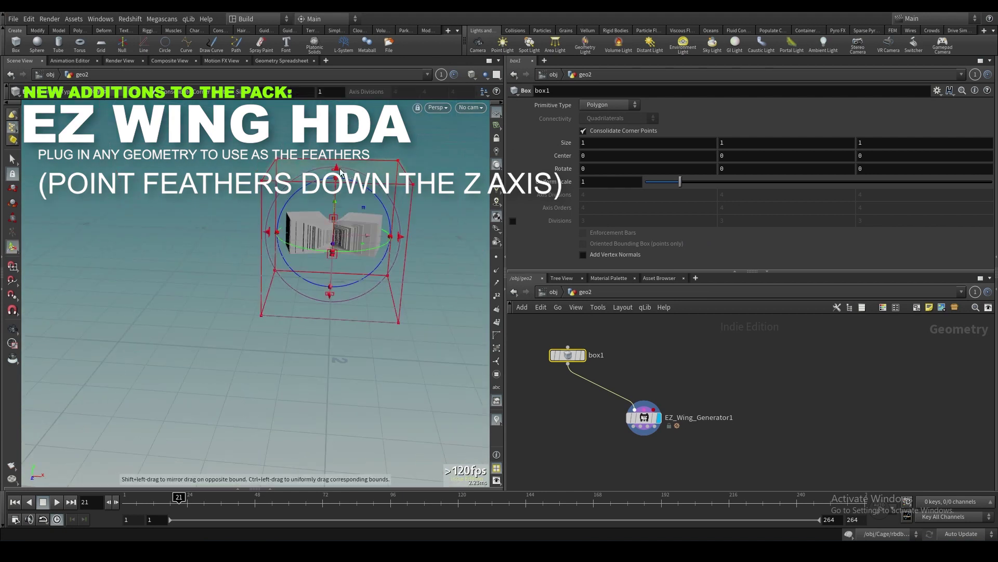
Step: Resize and flatten the temporary feather box, then remove it again
left_click_drag(333, 333, 359, 350)
left_click_drag(281, 236, 225, 199)
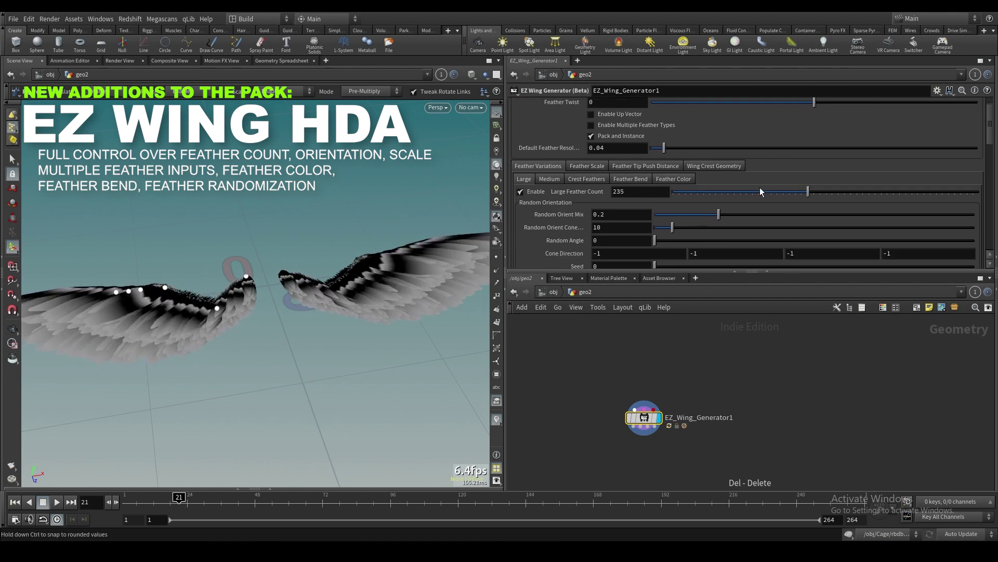
left_click_drag(807, 192, 702, 191)
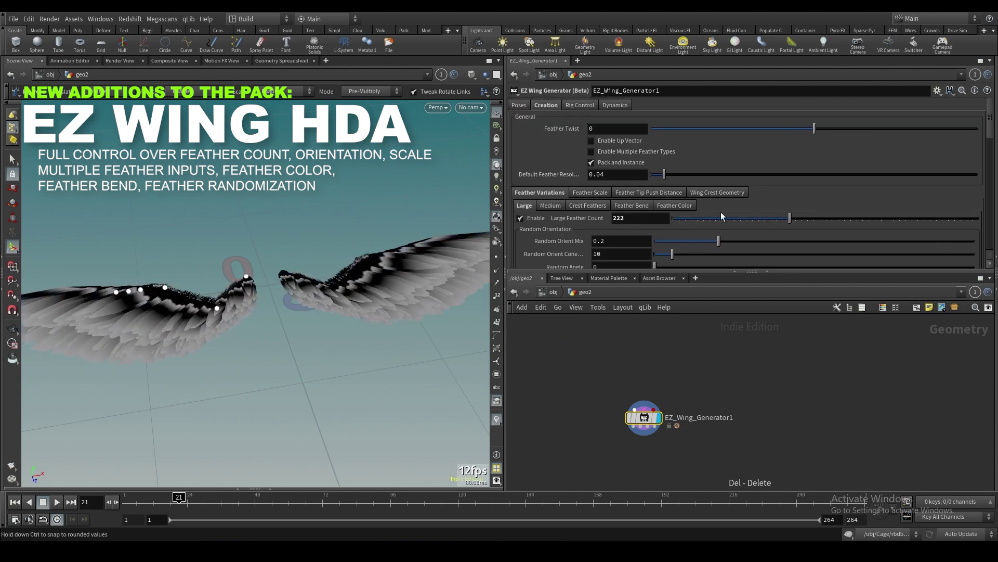
Step: Raise the crest feather count to 3746 and zoom out to see both wings
left_click_drag(655, 240, 718, 240)
scroll(679, 226, "down", 1)
left_click_drag(312, 291, 405, 260)
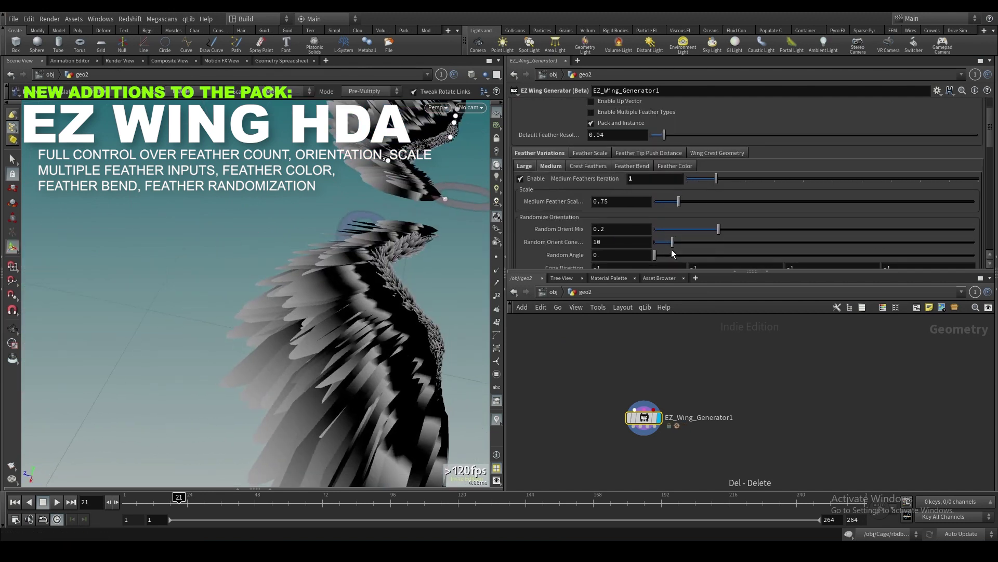
left_click(587, 165)
left_click_drag(728, 179, 788, 179)
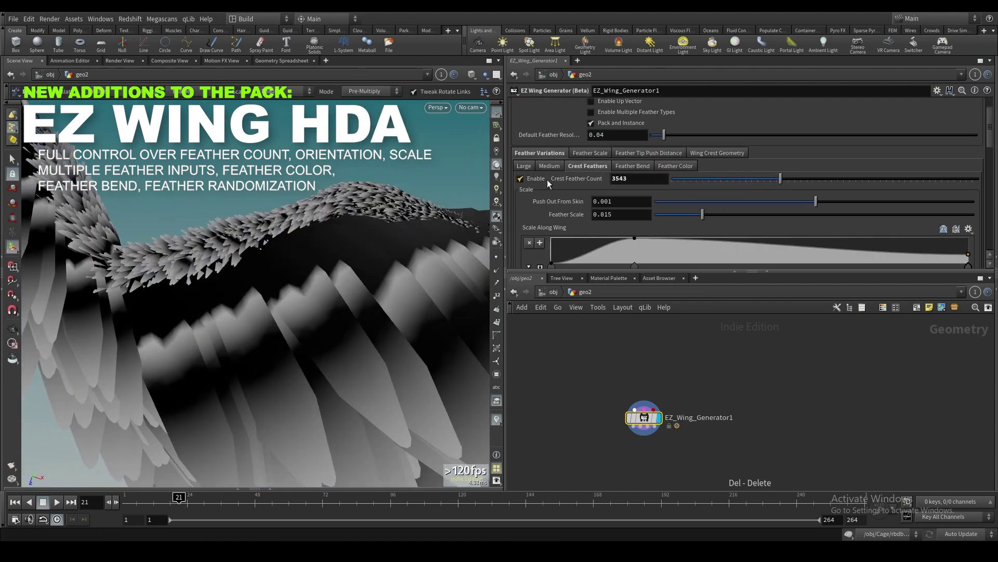
left_click(524, 166)
mouse_move(260, 271)
left_mouse_down()
mouse_move(295, 258)
mouse_move(350, 260)
left_mouse_up()
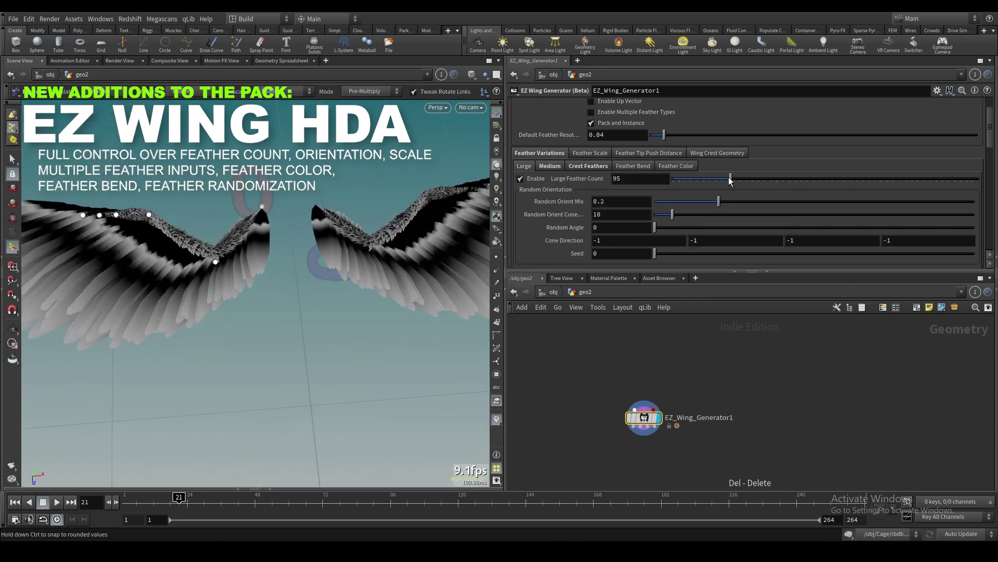
Step: Increase large feathers and set random orientation mix 0.391 with a 115.2 cone
left_click_drag(703, 179, 773, 178)
left_click_drag(719, 201, 780, 202)
left_click_drag(654, 227, 859, 214)
mouse_move(364, 249)
left_mouse_down()
mouse_move(416, 242)
mouse_move(364, 250)
left_mouse_up()
left_click_drag(658, 228, 596, 181)
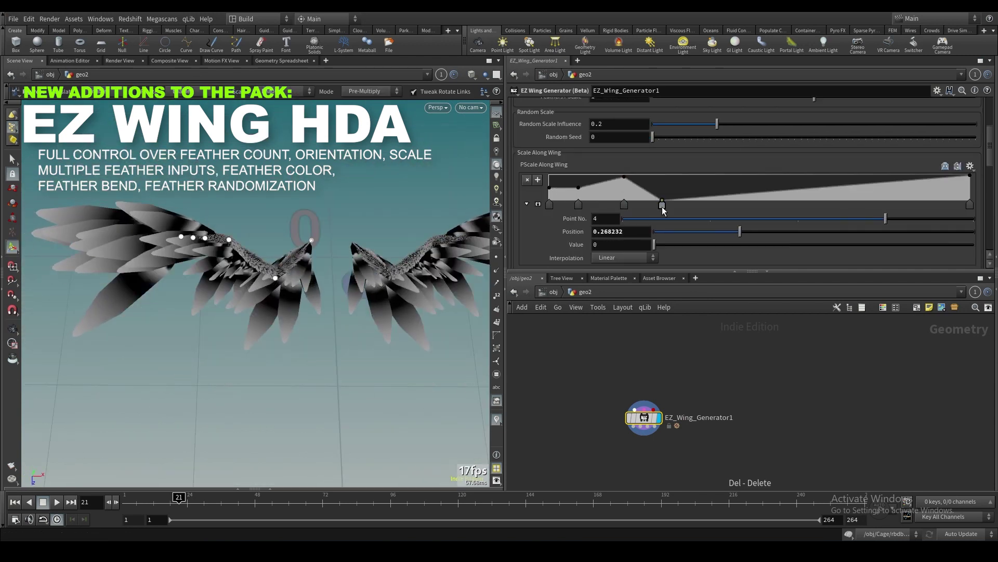
Step: Check feather tip push settings and raise Wing Smooth Subdivide to 0.754
left_click(648, 153)
left_click(540, 126)
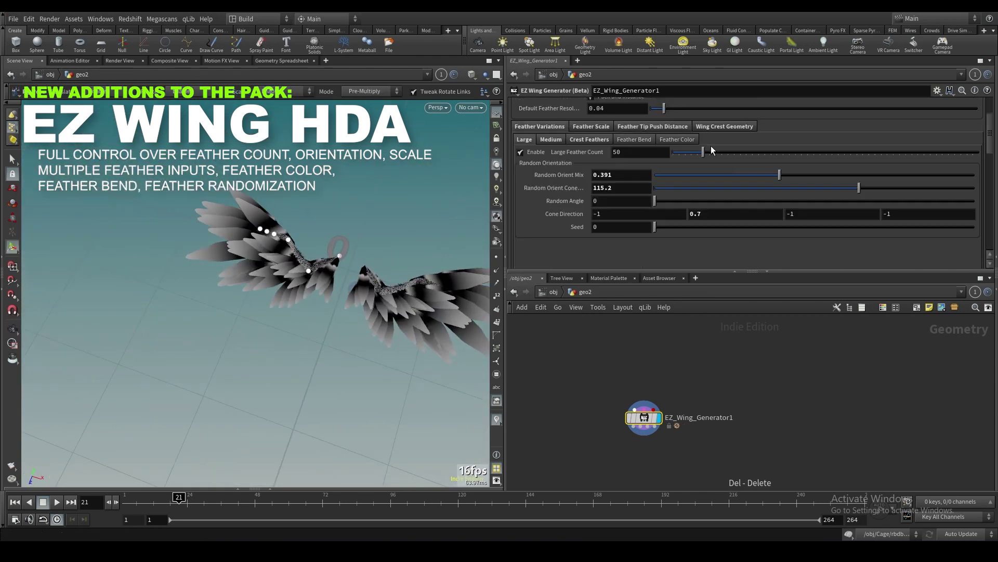
left_click_drag(364, 260, 409, 280)
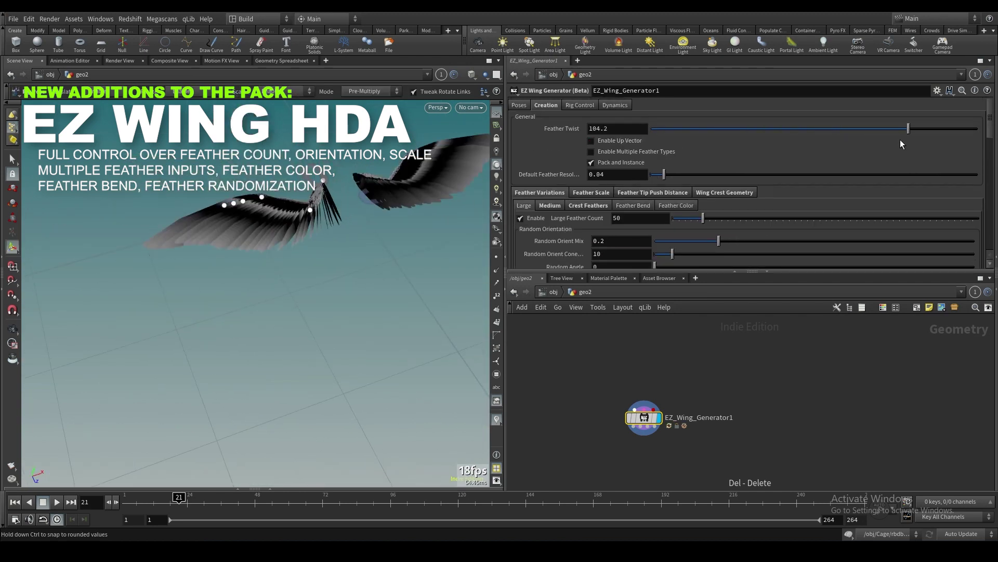
left_click_drag(768, 210, 911, 201)
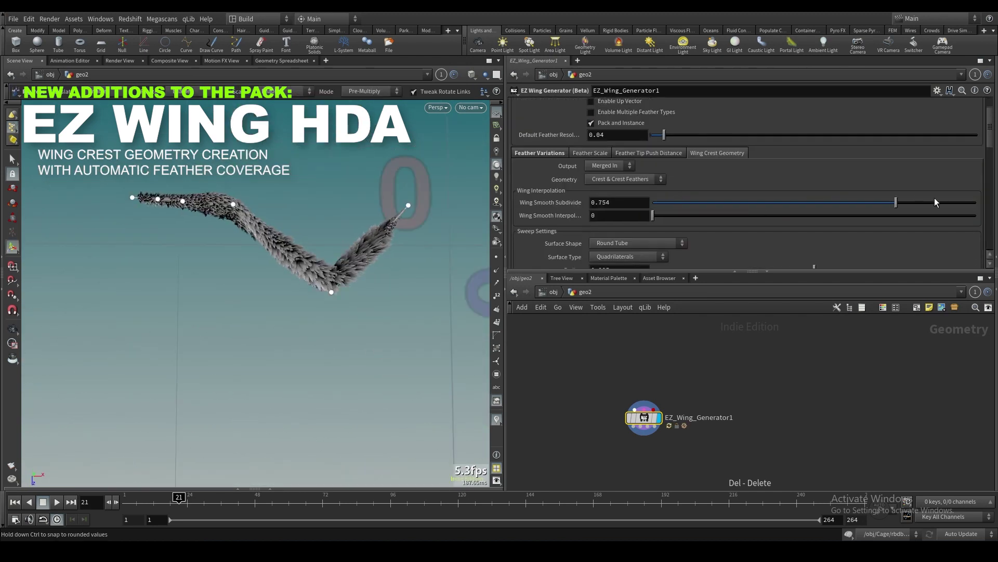
Step: Review the wing crest smoothing and sweep settings and set 6170 crest feathers
scroll(630, 226, "down", 2)
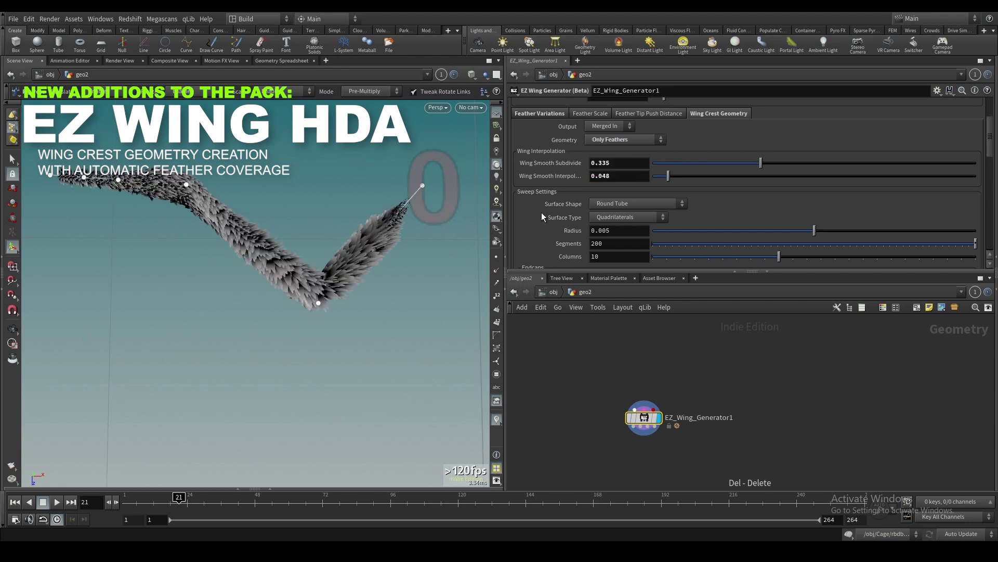
scroll(567, 229, "up", 3)
left_click(539, 163)
scroll(588, 171, "down", 3)
scroll(566, 208, "down", 3)
scroll(678, 191, "down", 1)
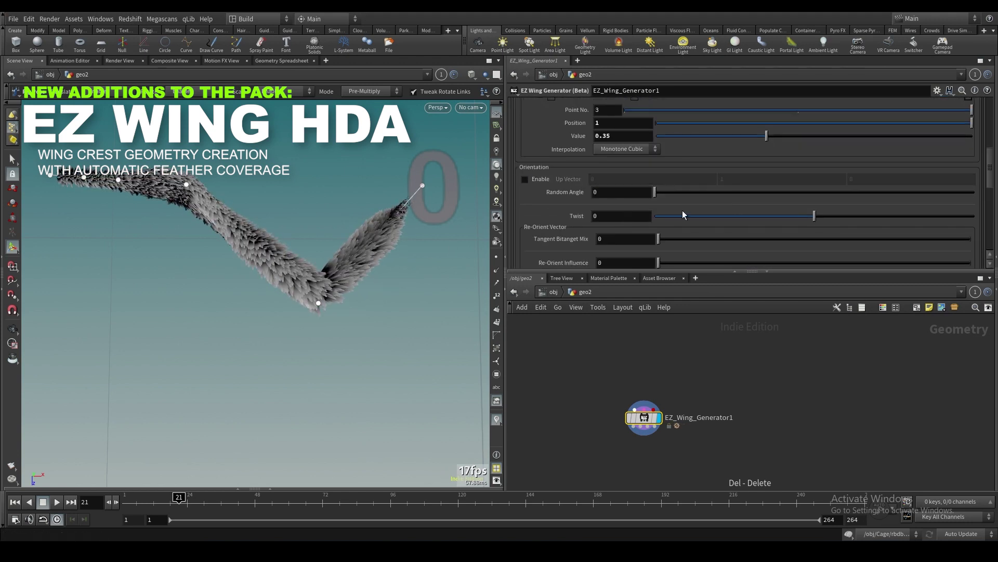
scroll(684, 249, "up", 3)
scroll(683, 217, "up", 2)
Step: Push crest feathers 0.001 from the skin and reshape the Scale Along Wing ramp
mouse_move(816, 165)
left_mouse_down()
mouse_move(832, 165)
mouse_move(815, 165)
left_mouse_up()
mouse_move(634, 227)
left_mouse_down()
mouse_move(779, 224)
mouse_move(643, 227)
left_mouse_up()
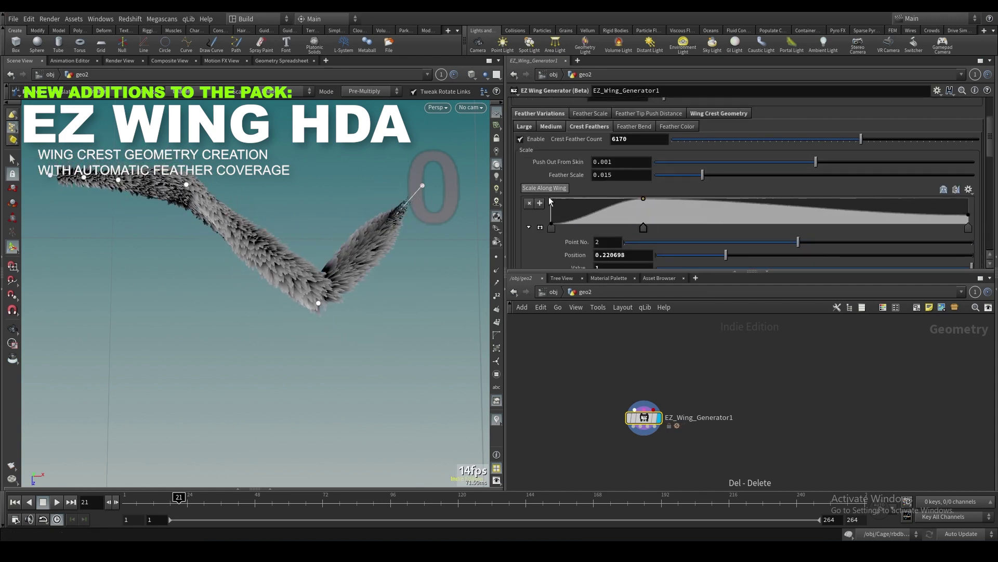
left_click(717, 114)
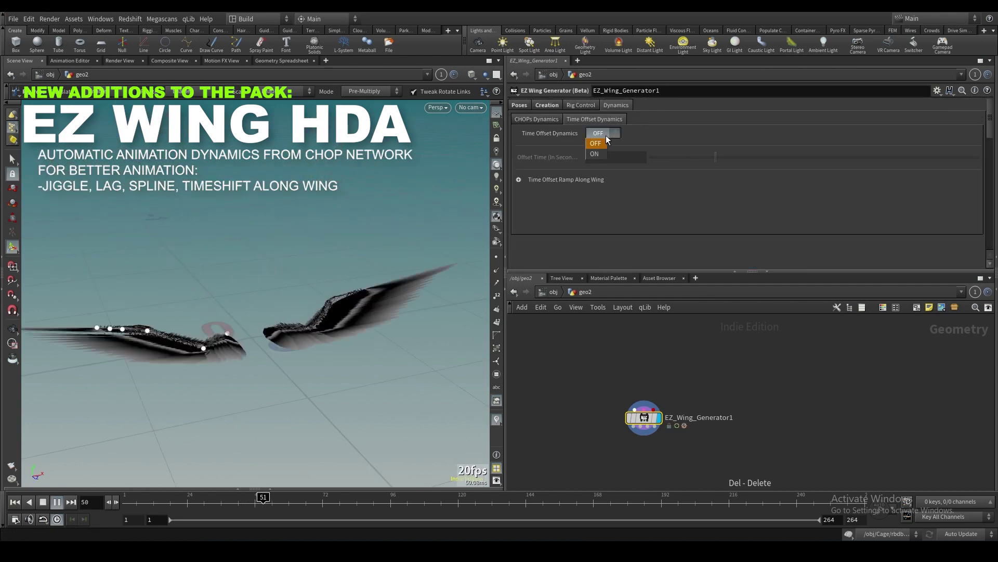
Step: Turn on CHOPs dynamics with lag and view the Time Offset settings while orbiting the wings
left_click(546, 119)
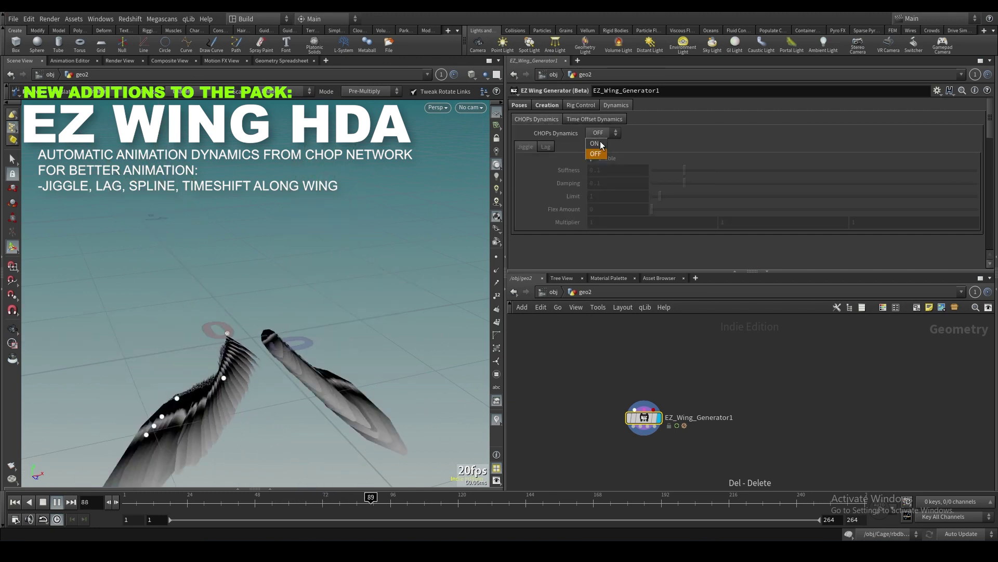
key("Escape")
left_click_drag(302, 329, 421, 317)
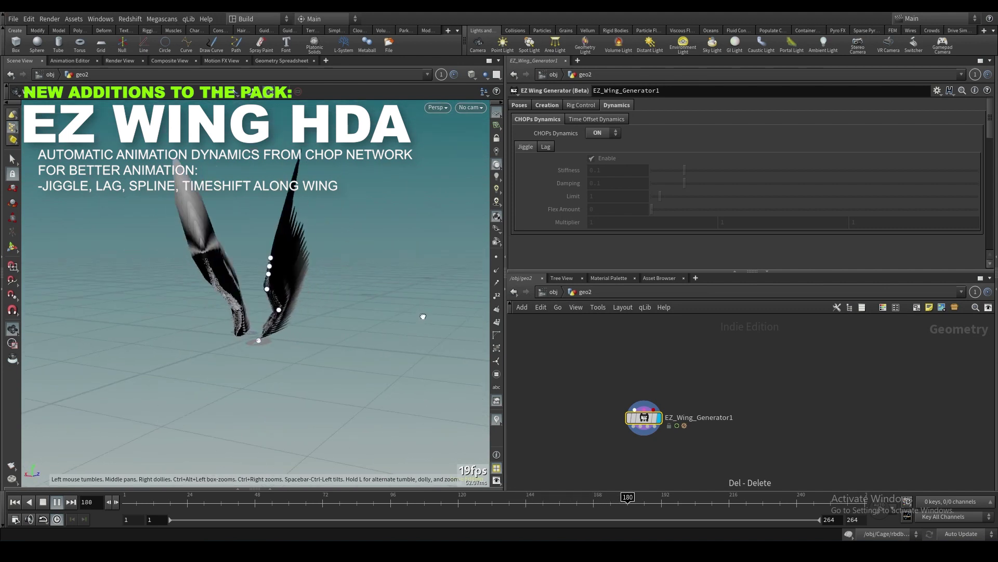
key("Return")
left_click(546, 146)
key("Escape")
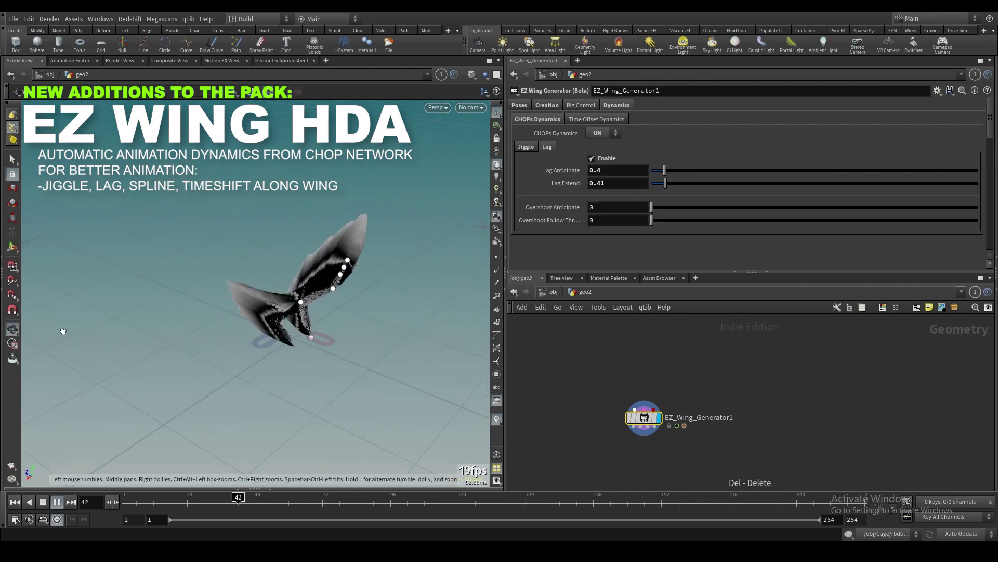
left_click_drag(60, 334, 178, 309)
key("Return")
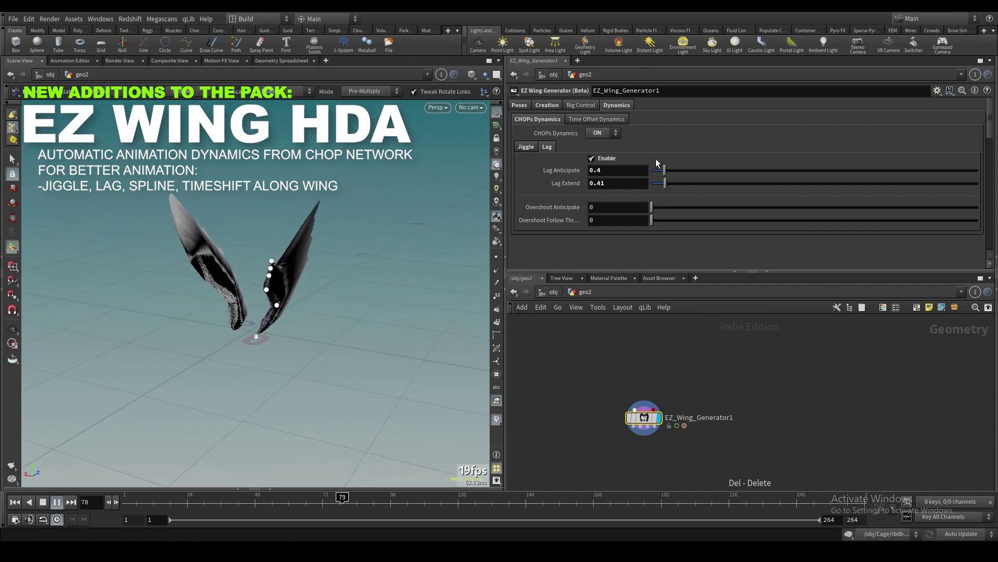
left_click(596, 119)
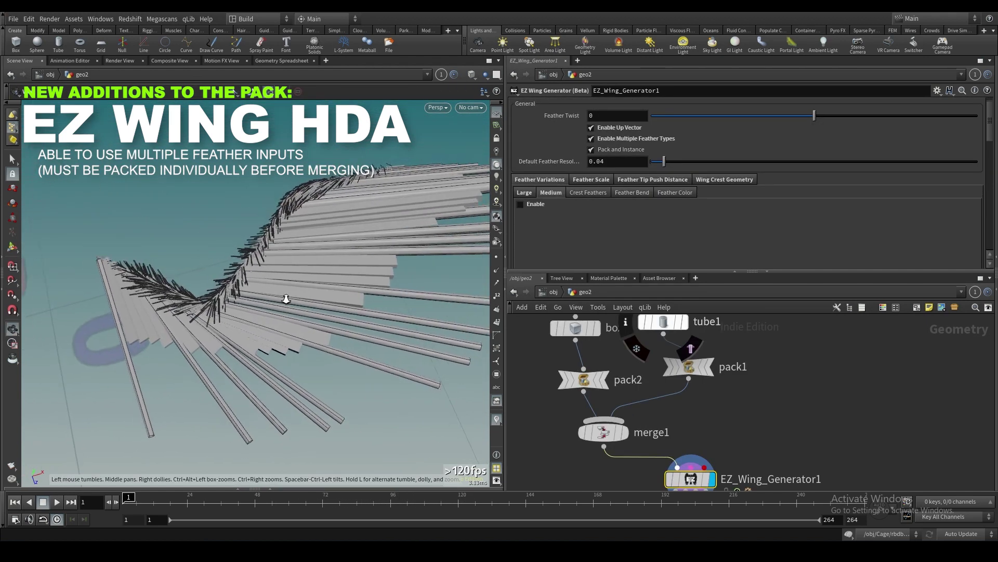
left_click_drag(287, 299, 333, 291)
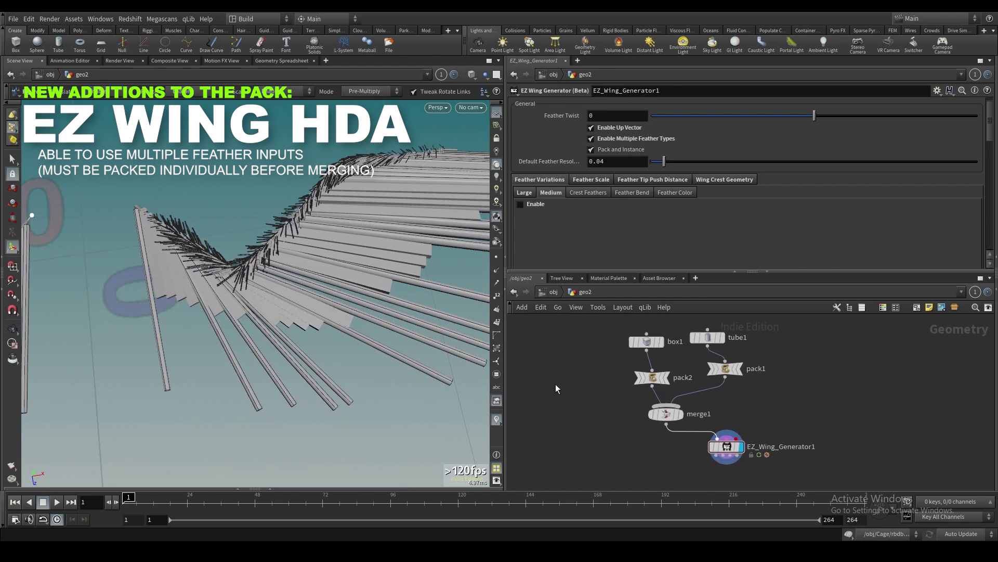
Step: Add a Pig Head test geometry node in a new network
key("Tab")
type("pig")
key("Return")
left_click(598, 388)
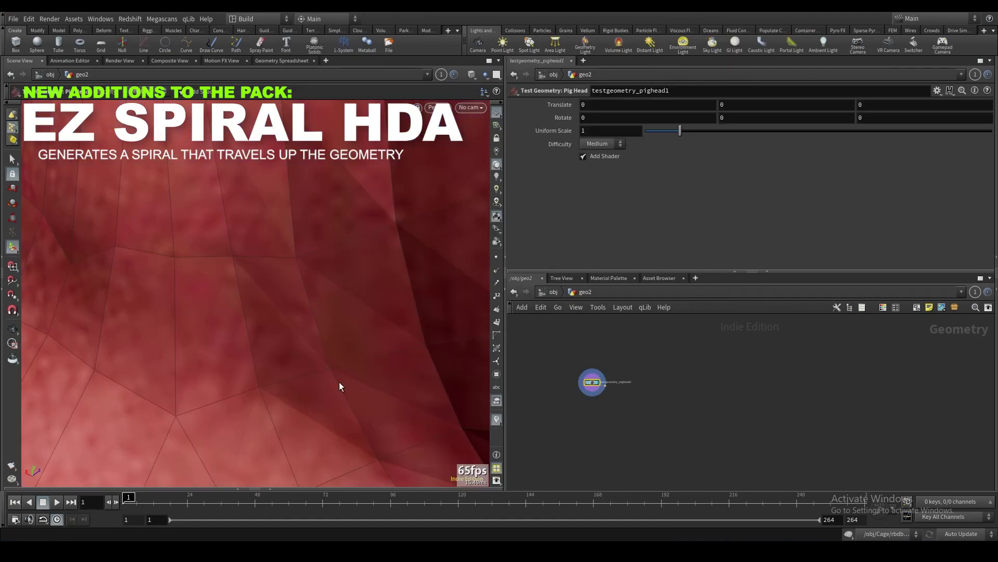
Step: Frame the pig head and add an EZ_Spiral1 node with its display flag on
key("h")
key("Tab")
type("ezspi")
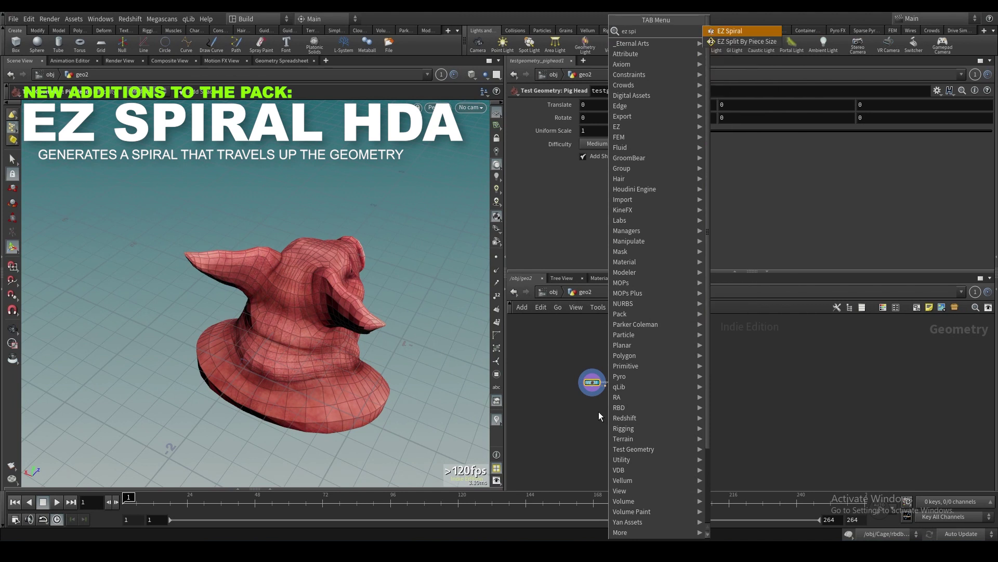
key("Return")
left_click(598, 411)
key("r")
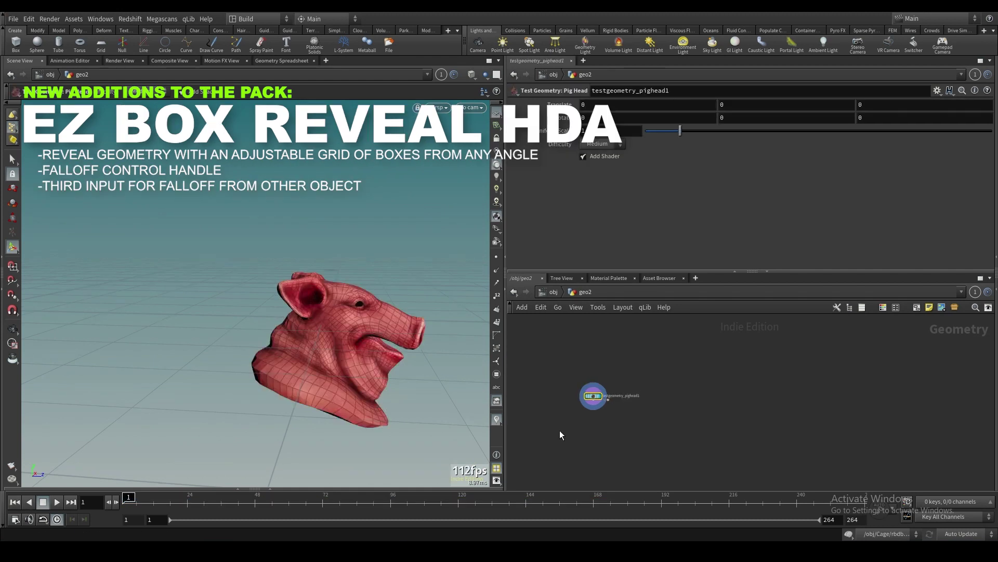
Step: Wire EZ_Box_Revealer1 below the pig head and raise the falloff Radius to 3.61
key("Tab")
left_click(595, 430)
left_click_drag(754, 182, 844, 182)
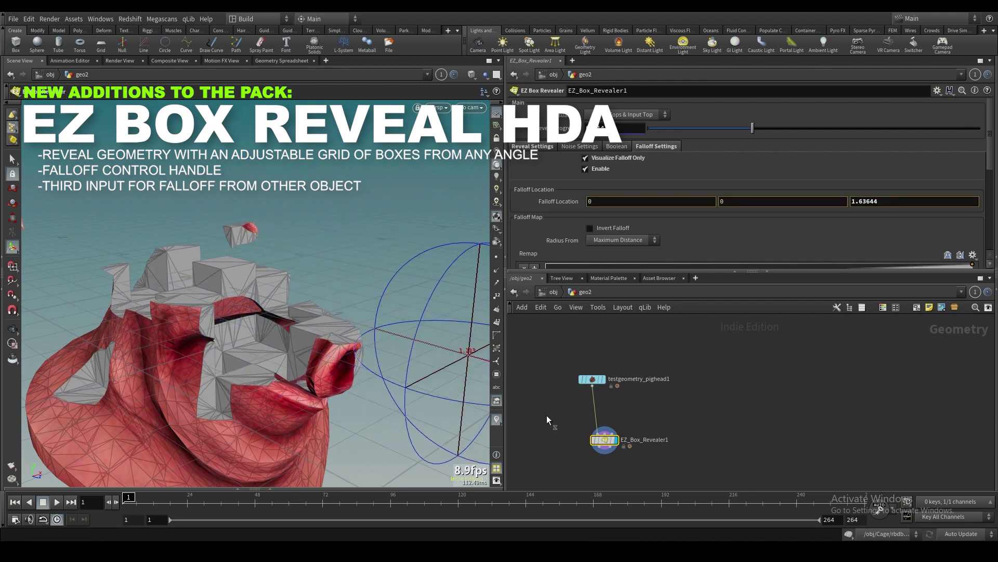
left_click(769, 218)
left_click_drag(809, 247, 813, 248)
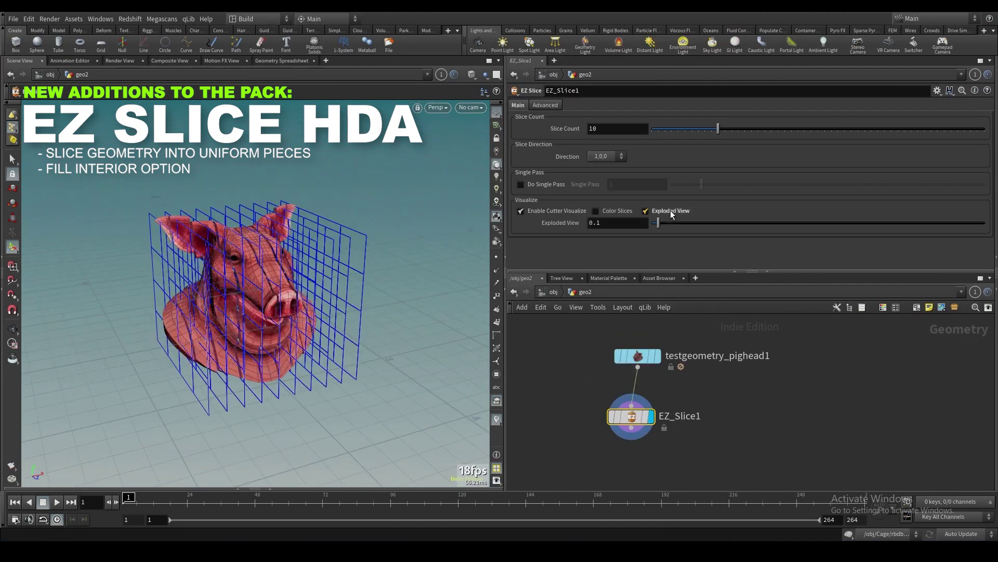
Step: Slice the pig head along direction 0,0,1 and change the slice count
left_click(607, 188)
left_click(603, 156)
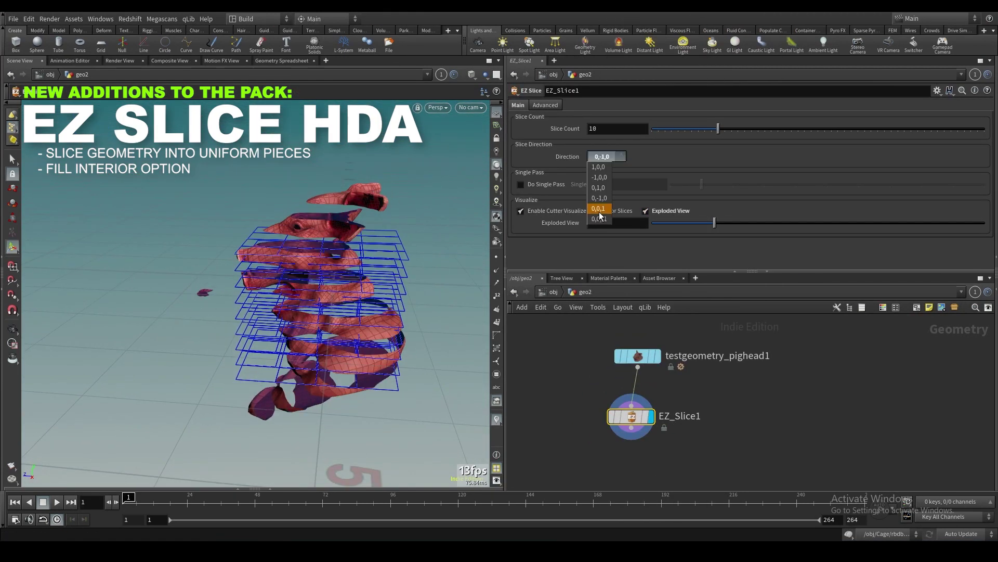
left_click(599, 209)
left_click_drag(718, 129, 706, 129)
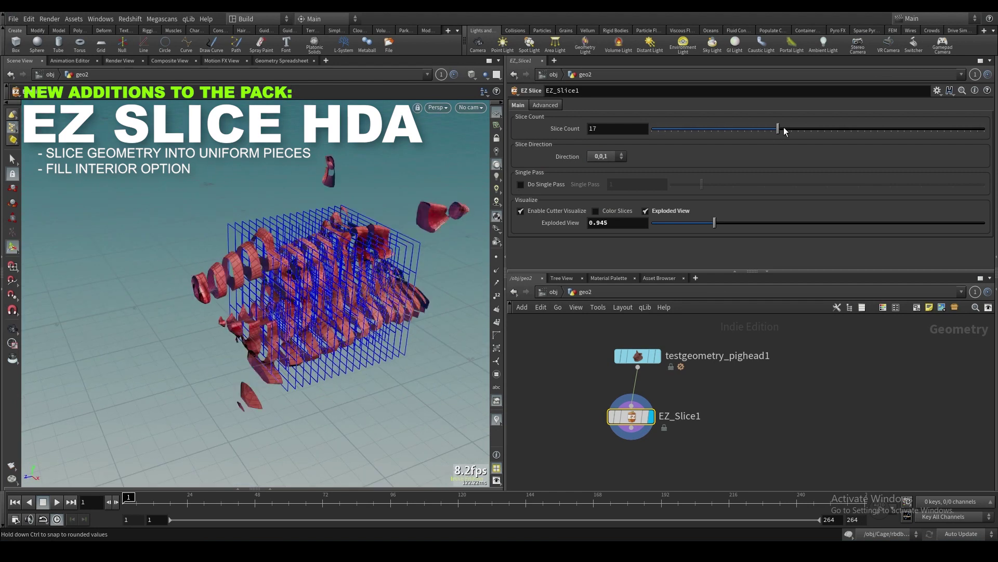
Step: Enable Fill Interior with Triangles as the fill mode
left_click(545, 105)
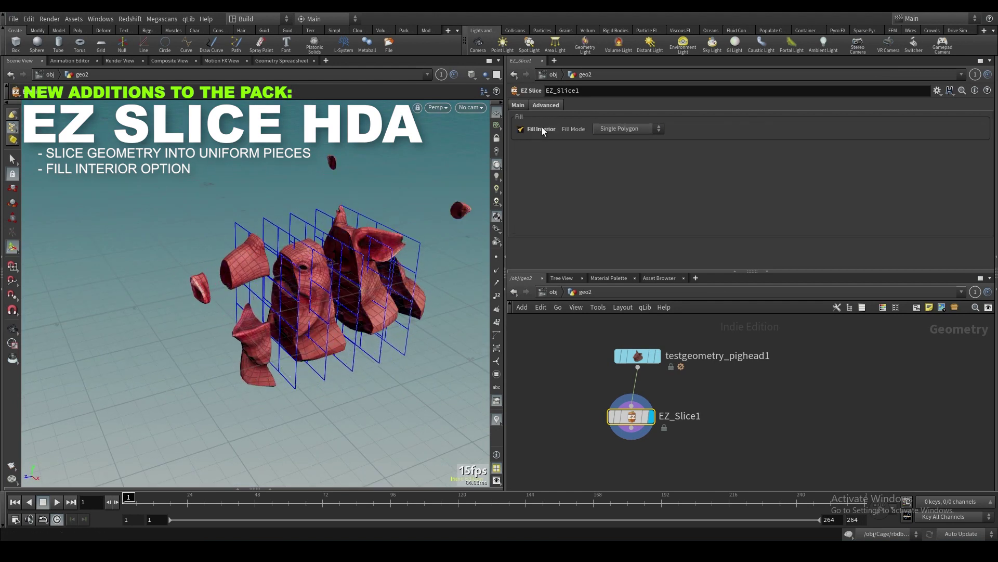
left_click_drag(404, 187, 406, 237)
left_click(619, 149)
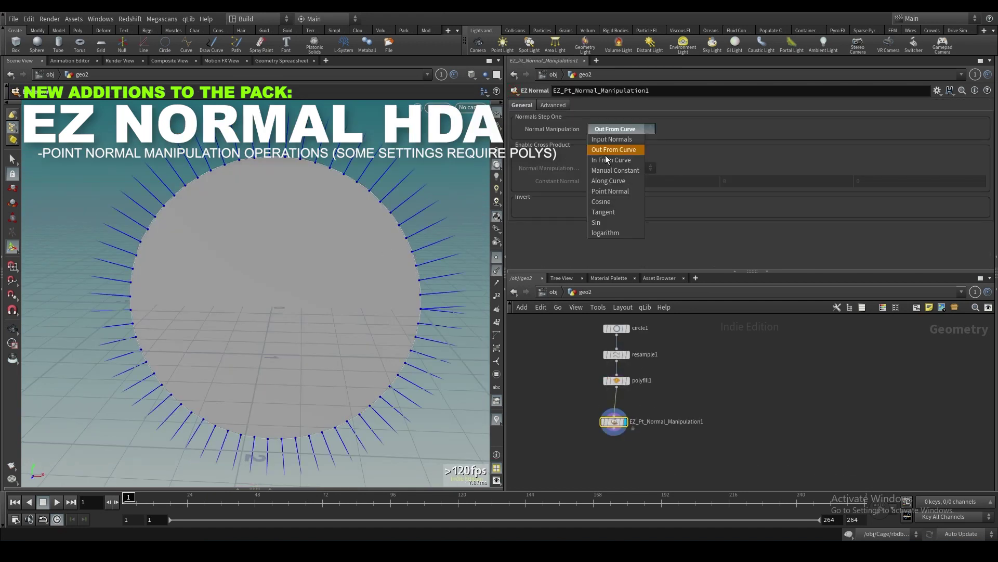
Step: Cycle the normal manipulation modes, use cosine cross-product normals, and push the disk to -0.6
left_click(615, 170)
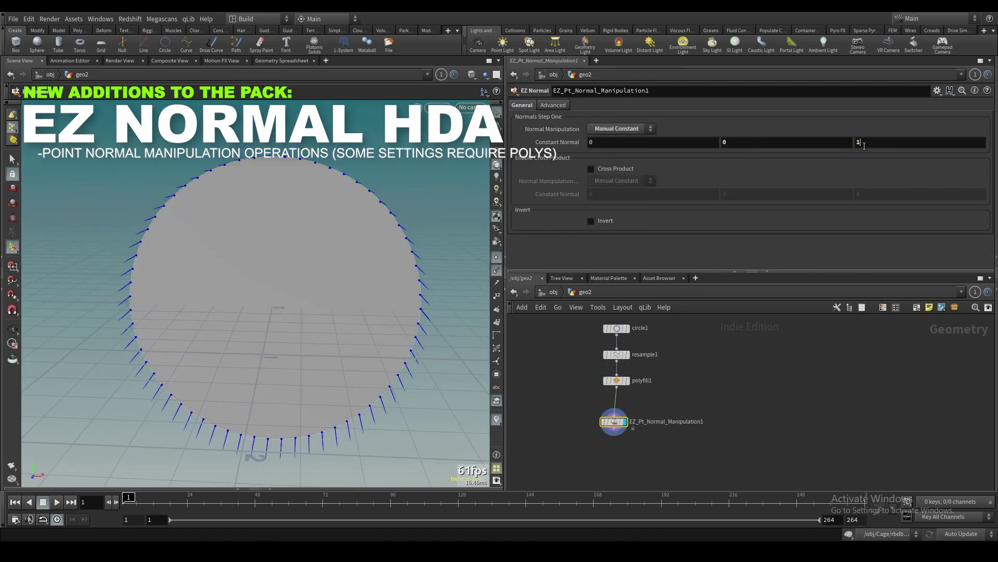
left_click(608, 181)
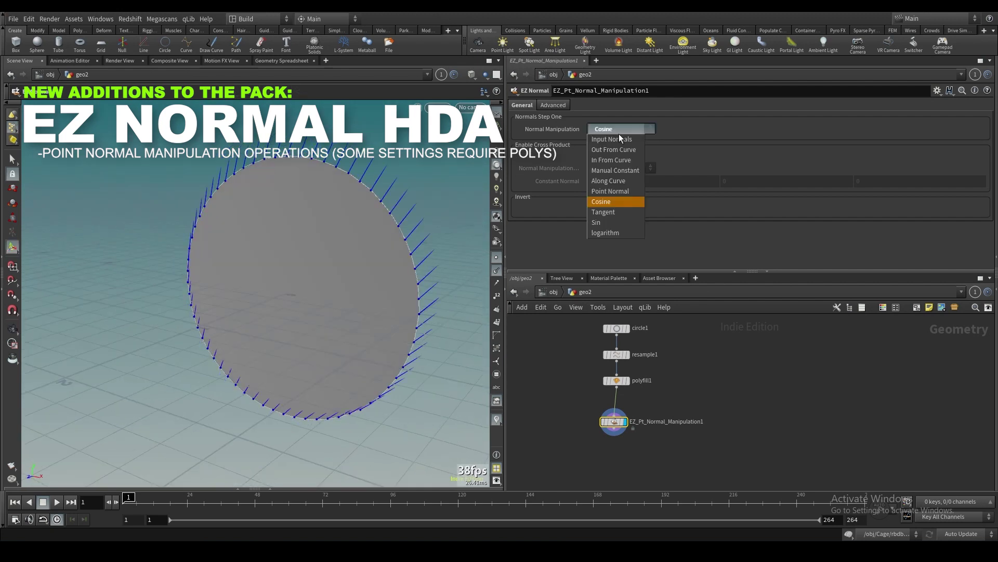
left_click(619, 137)
left_click(620, 129)
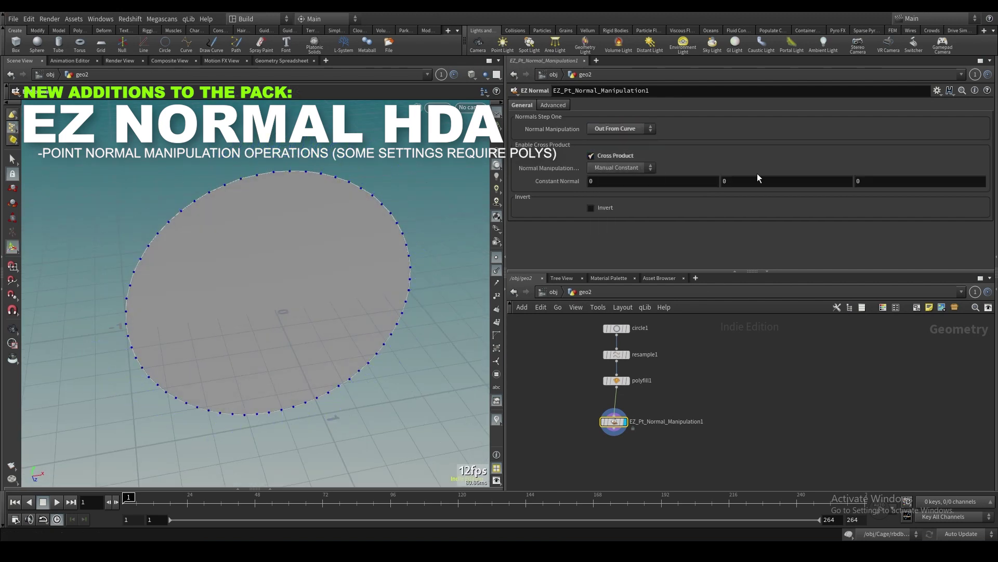
left_click(787, 180)
type("1")
left_click(690, 181)
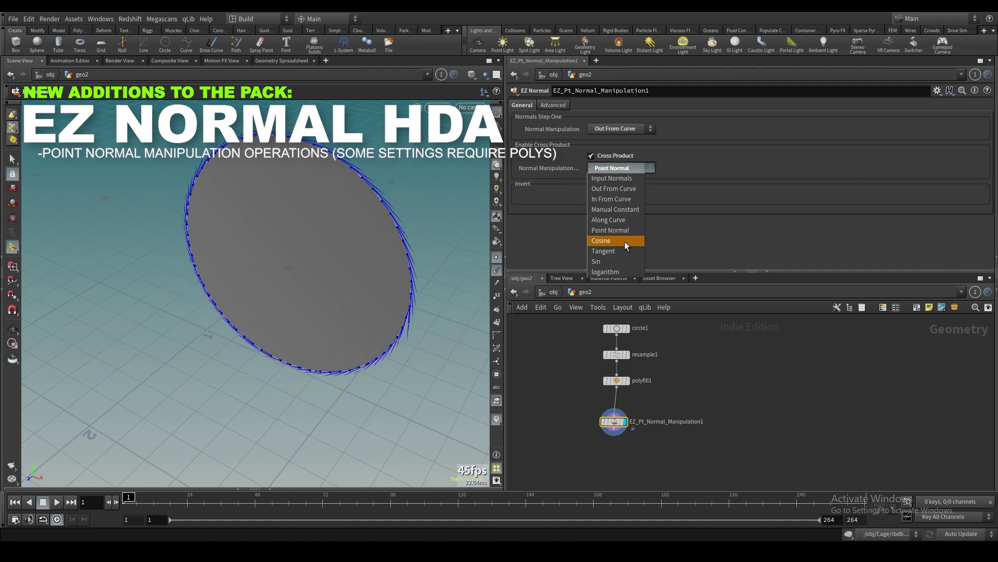
left_click(626, 246)
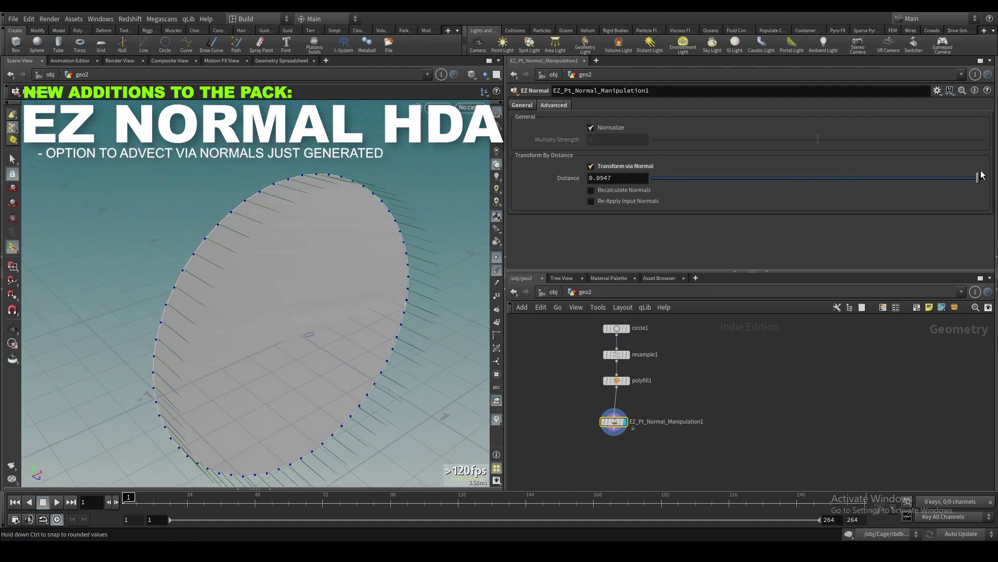
middle_click_drag(643, 178, 620, 182)
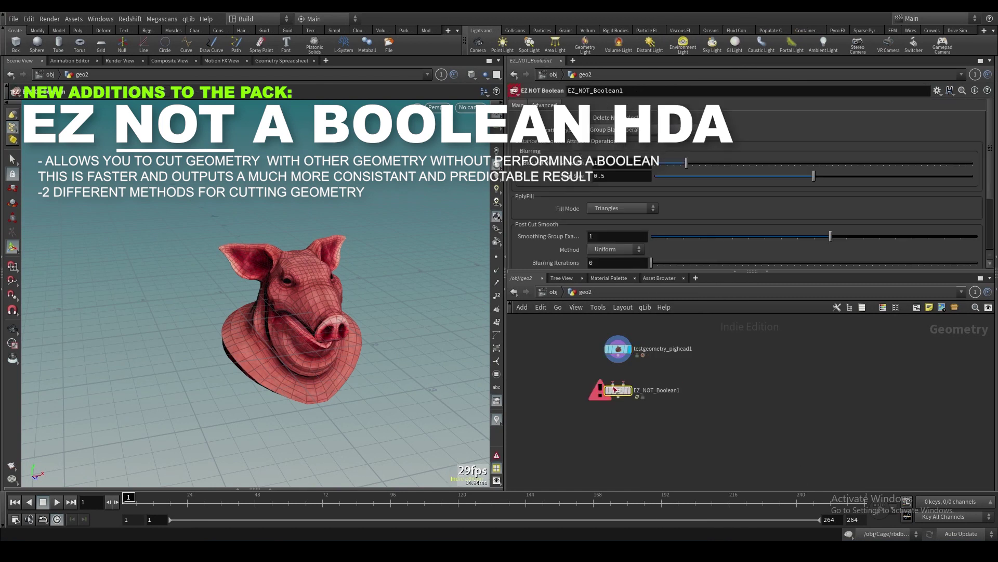
Step: Add a sphere as the EZ_NOT_Boolean1 cutter and position it inside the pig head
left_click_drag(619, 389, 648, 399)
type("sphere")
key("Return")
left_click(656, 382)
left_click_drag(299, 289, 236, 232)
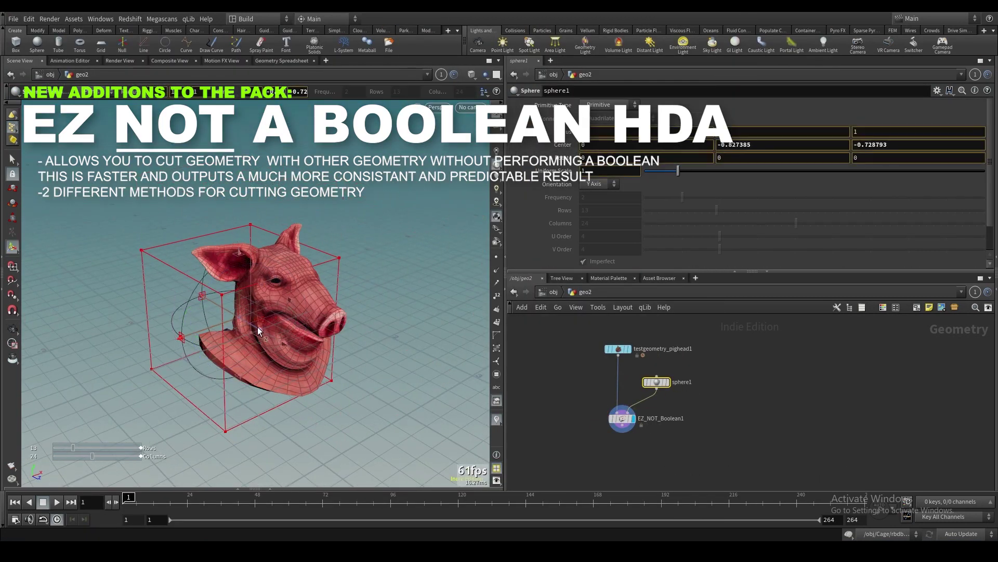
left_click_drag(258, 327, 333, 353)
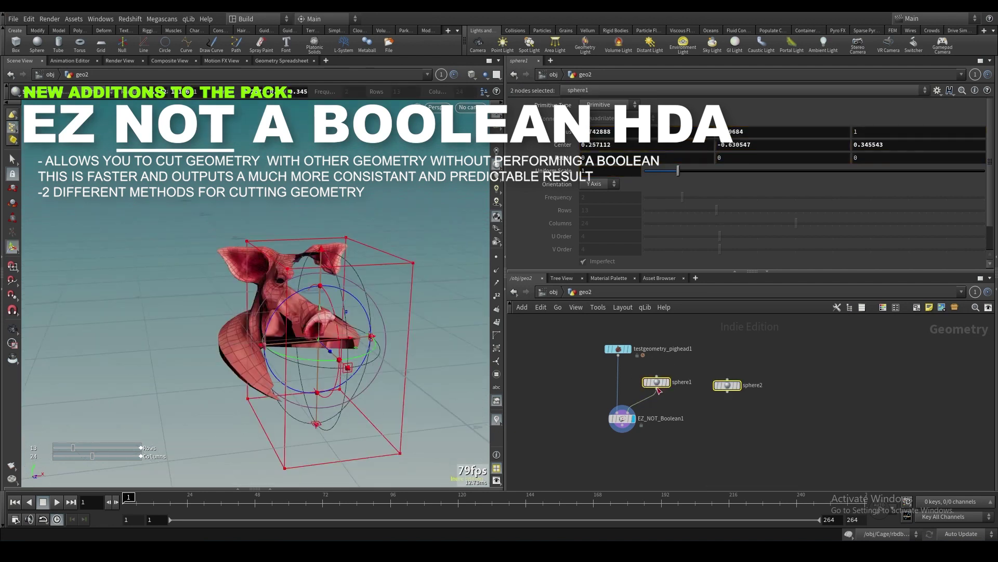
Step: Position the second cutting sphere and orbit to inspect the cut fragments
left_click_drag(291, 317, 332, 328)
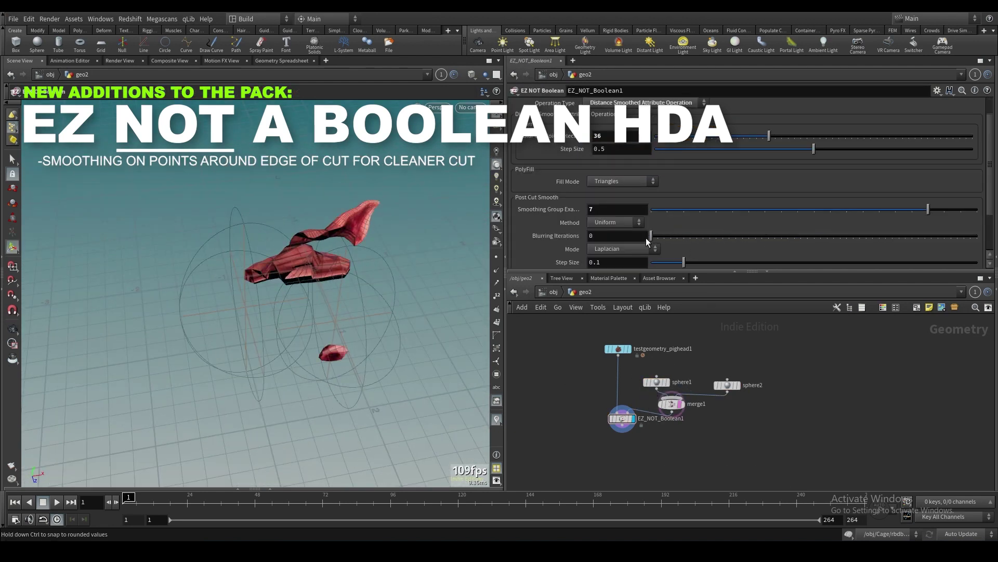
left_click_drag(343, 250, 314, 210)
left_click_drag(480, 230, 352, 267)
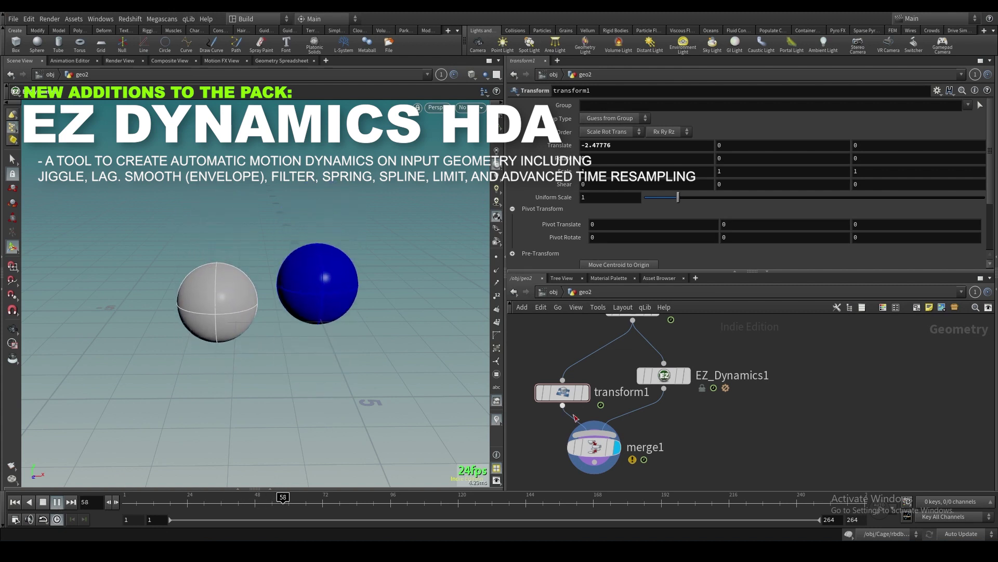
Step: Set EZ_Dynamics1's limit to 6.12 and its second multiplier to 2
left_click_drag(738, 403, 678, 368)
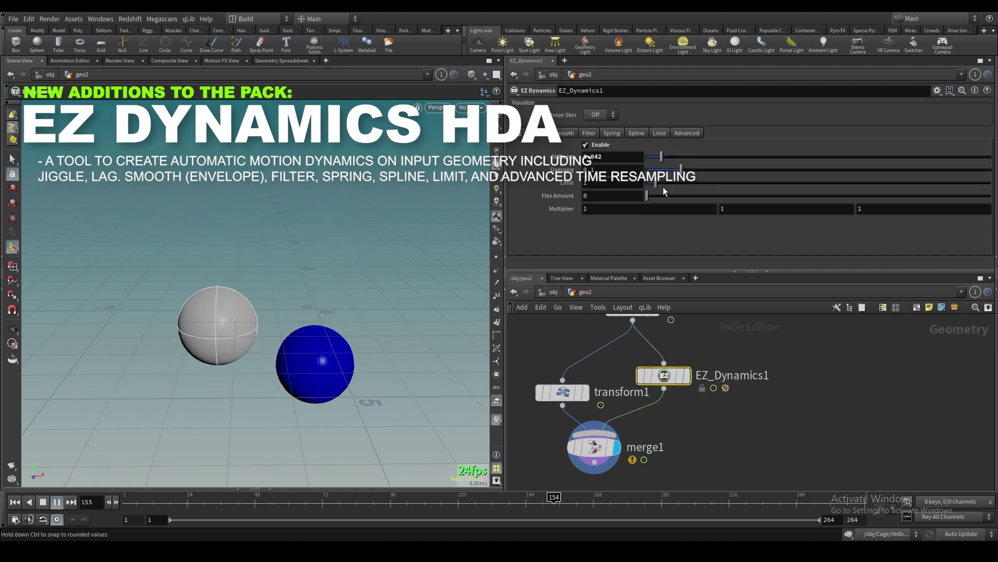
left_click_drag(663, 184, 701, 186)
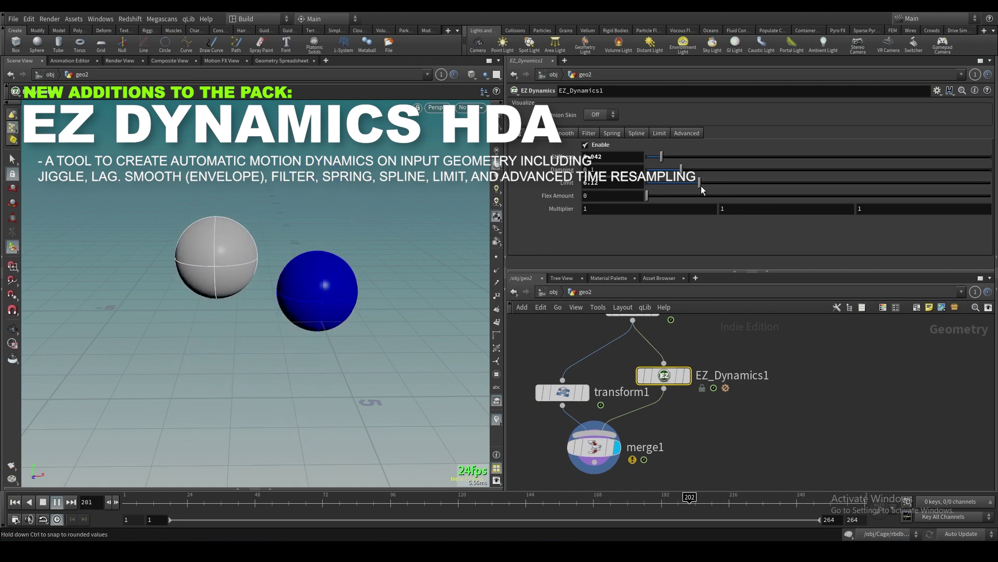
left_click(744, 209)
type("2")
key("Return")
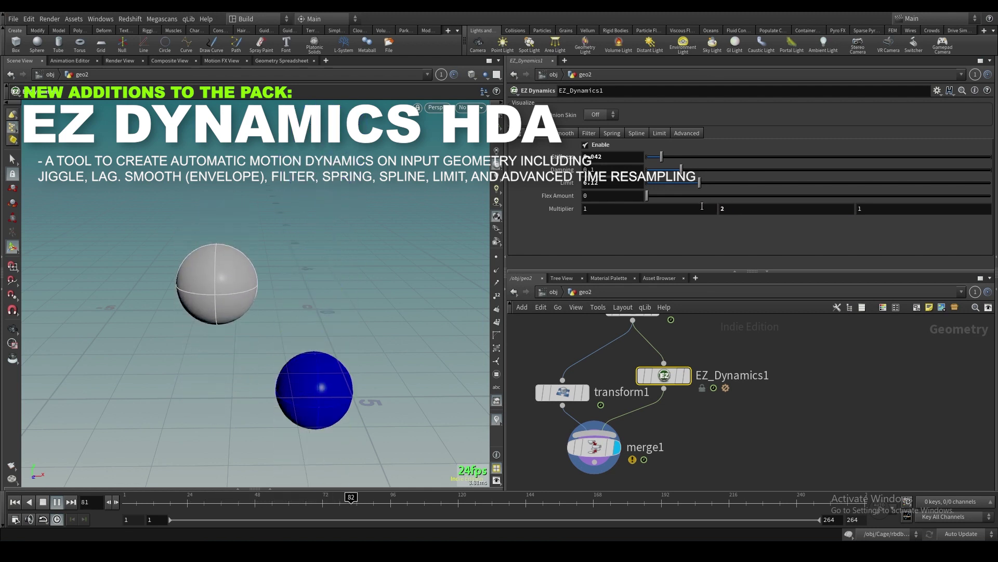
Step: Disable the limit effect and enable envelope smoothing
left_click(585, 145)
left_click(567, 133)
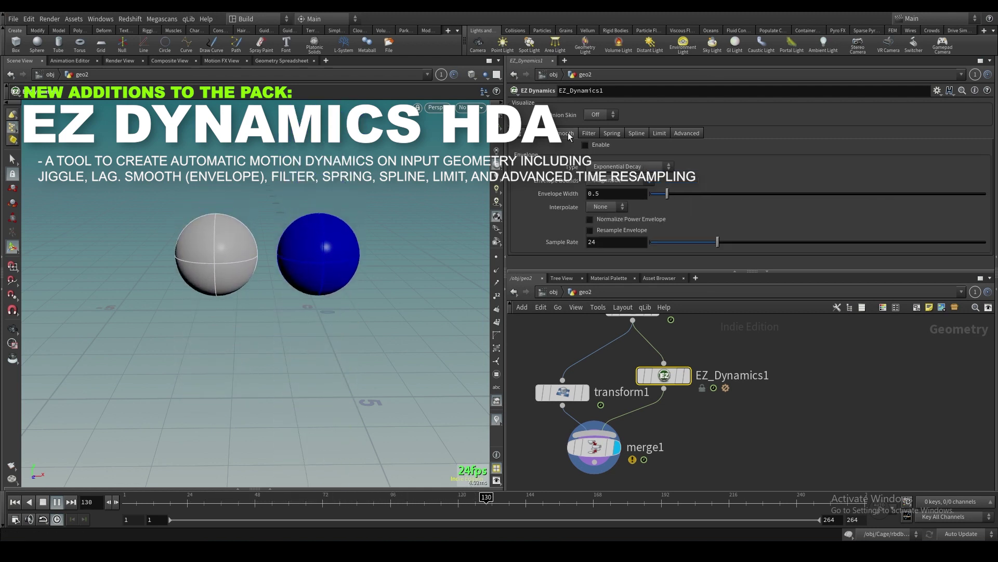
left_click(595, 145)
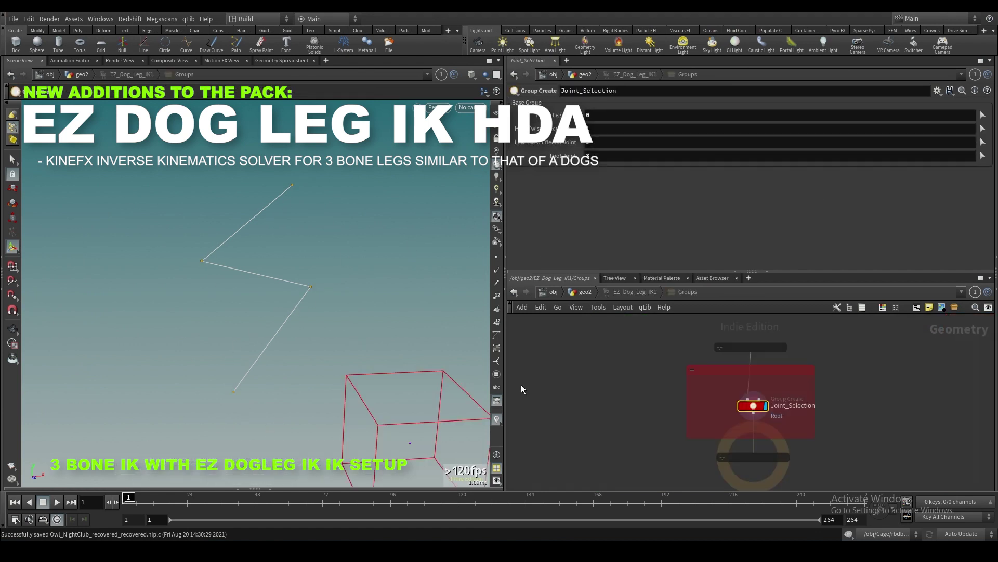
Step: Return to geo2 and move EZ_Dog_Leg_IK1's floor control to 0, 0.76055, -0.310846, bending the leg
key("u")
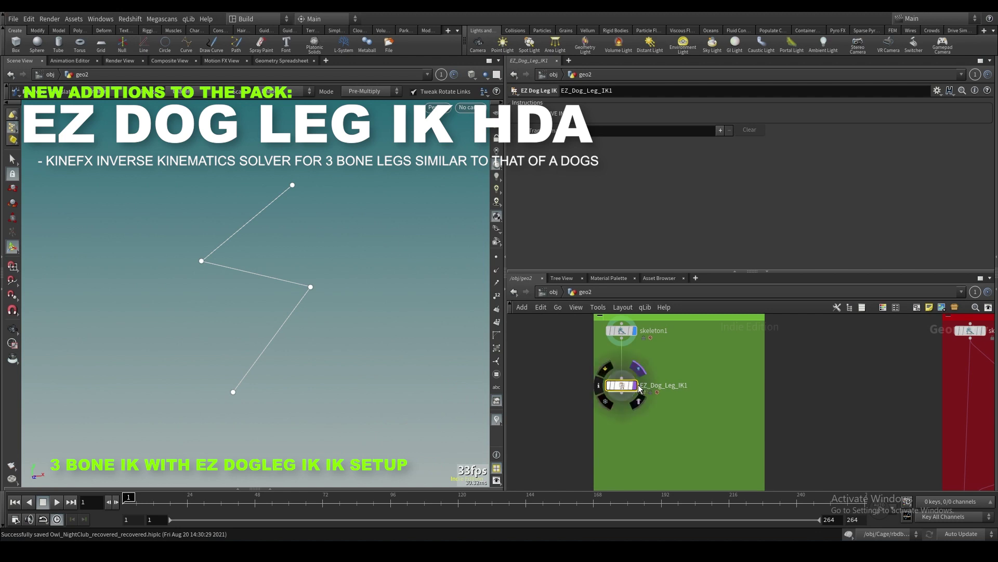
left_click(234, 392)
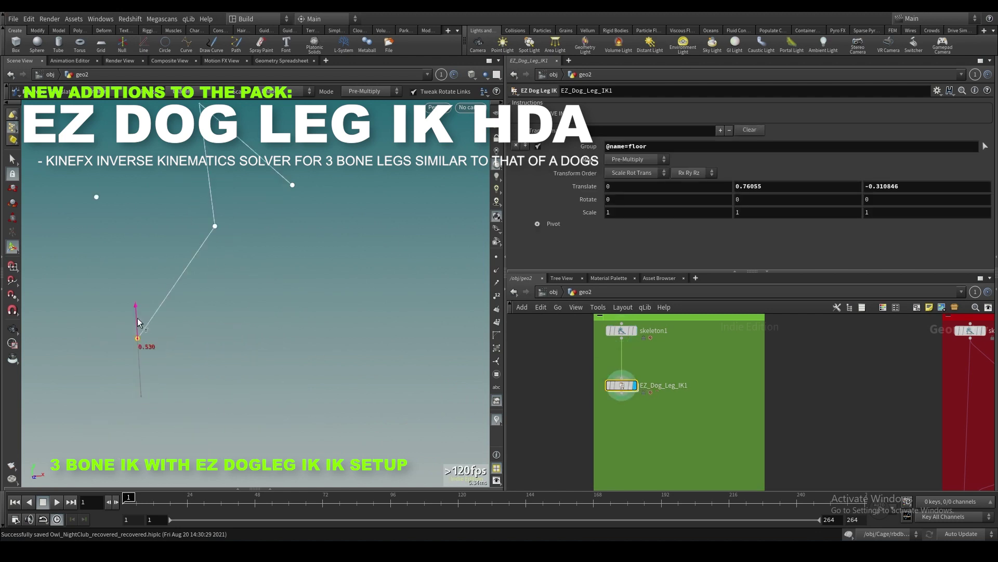